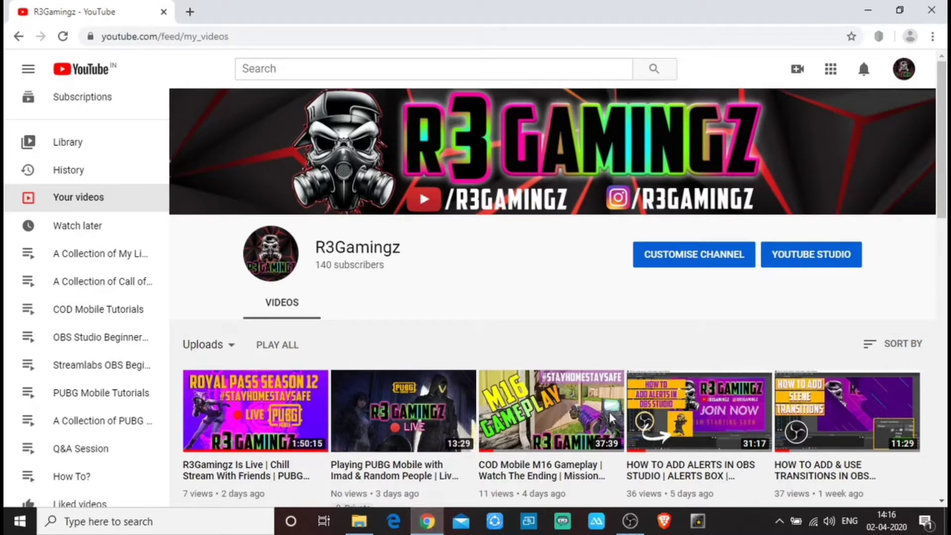
# - Find and open the "OBS Studio Beginners' Guide" playlist of the R3Gamingz channel
pyautogui.scroll(-1, 208, 371)
pyautogui.scroll(3, 96, 248)
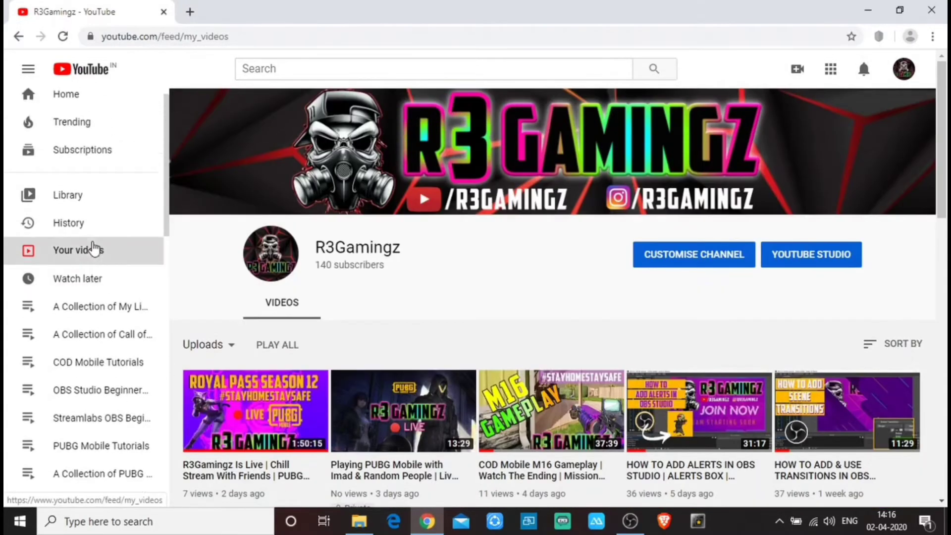
pyautogui.scroll(-3, 91, 322)
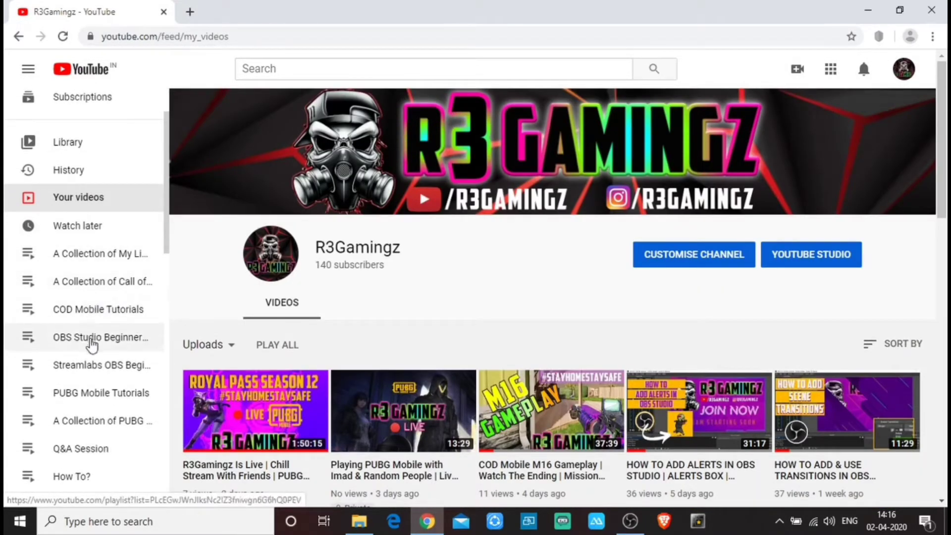
pyautogui.scroll(-2, 85, 376)
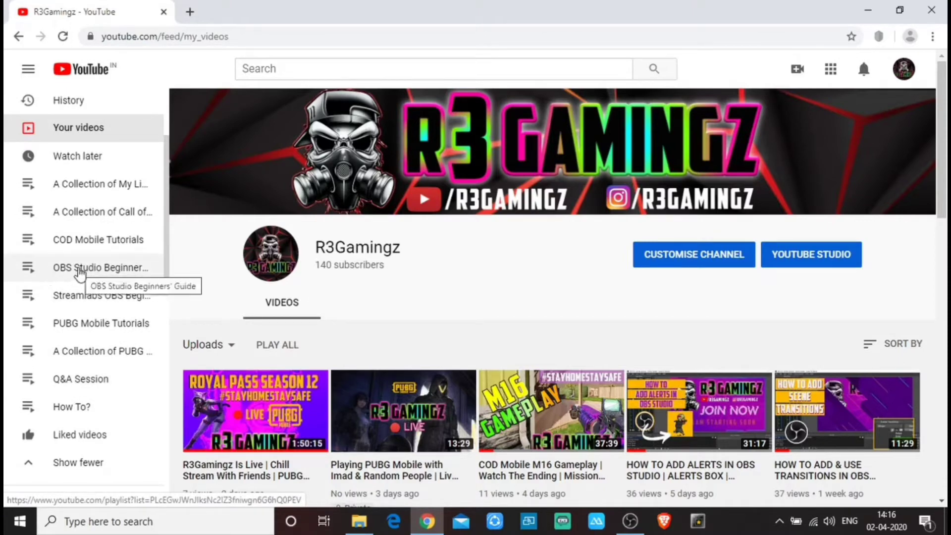
pyautogui.click(81, 271)
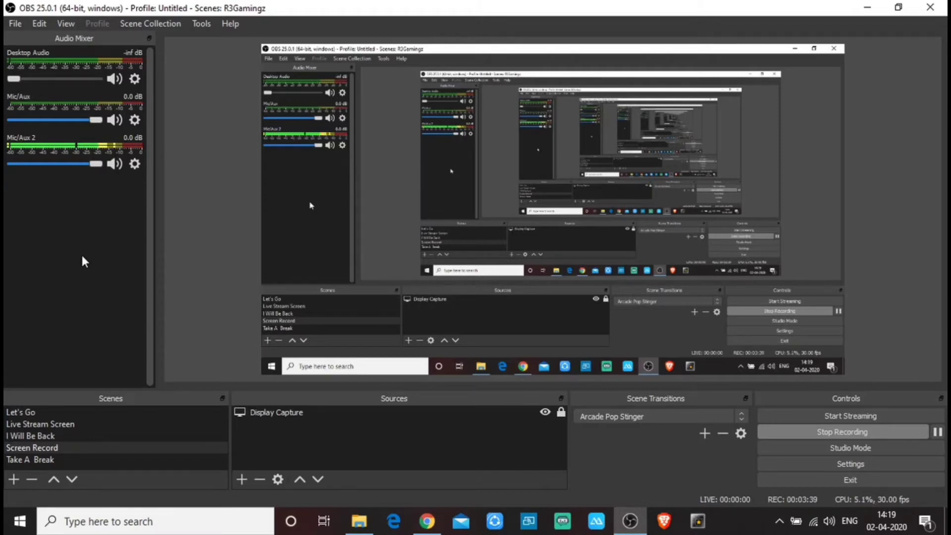
# - Switch to OBS, open the audio filters of the Mic/Aux 2 source and reposition the filters window so its controls are accessible
pyautogui.click(135, 164)
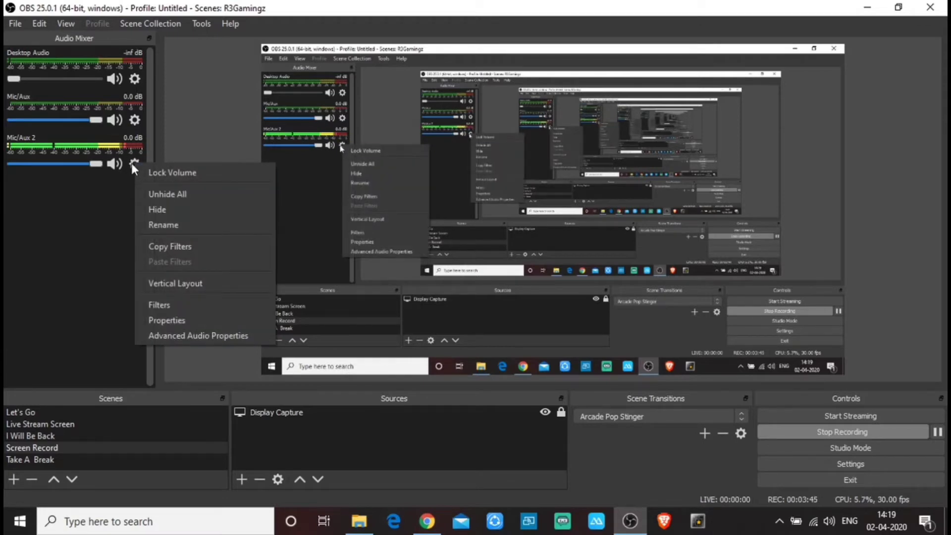
pyautogui.click(165, 306)
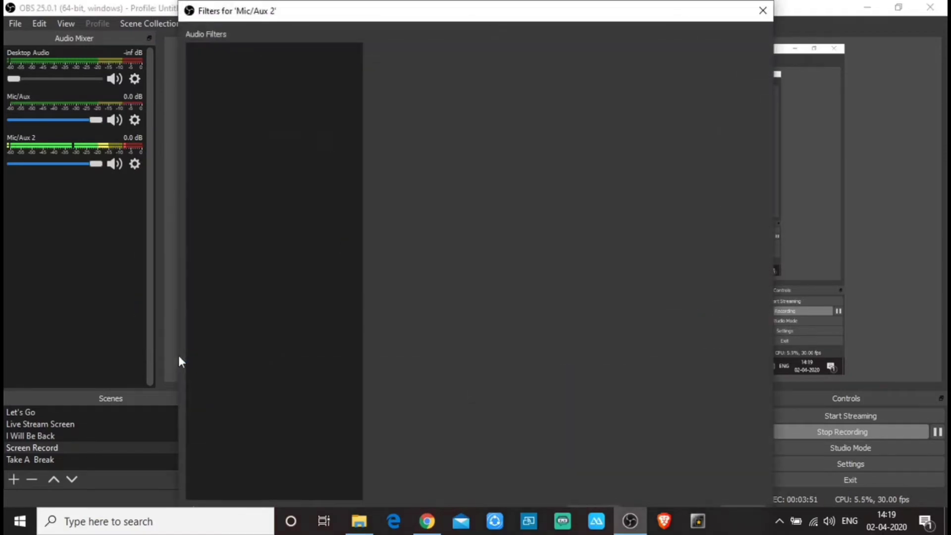
pyautogui.moveTo(618, 143); pyautogui.dragTo(622, 163)
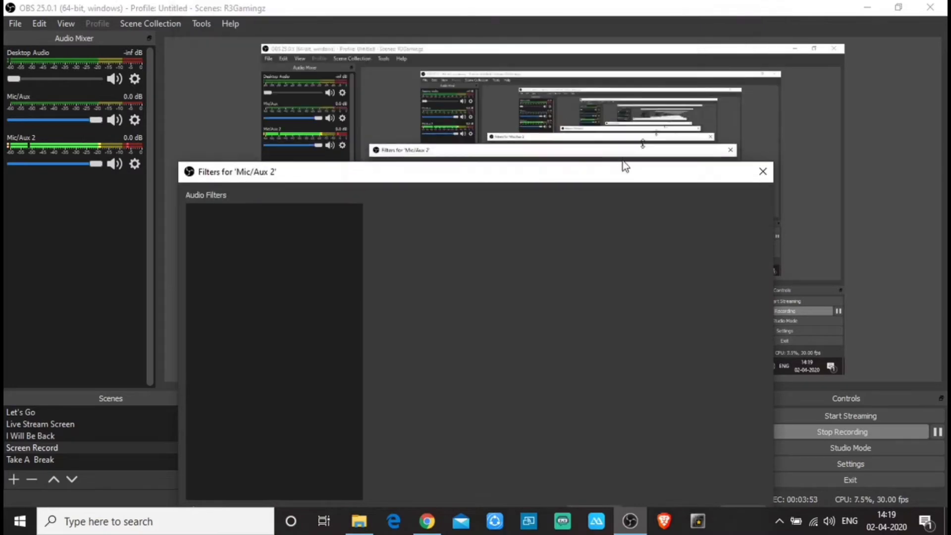
pyautogui.moveTo(560, 180); pyautogui.dragTo(556, 59)
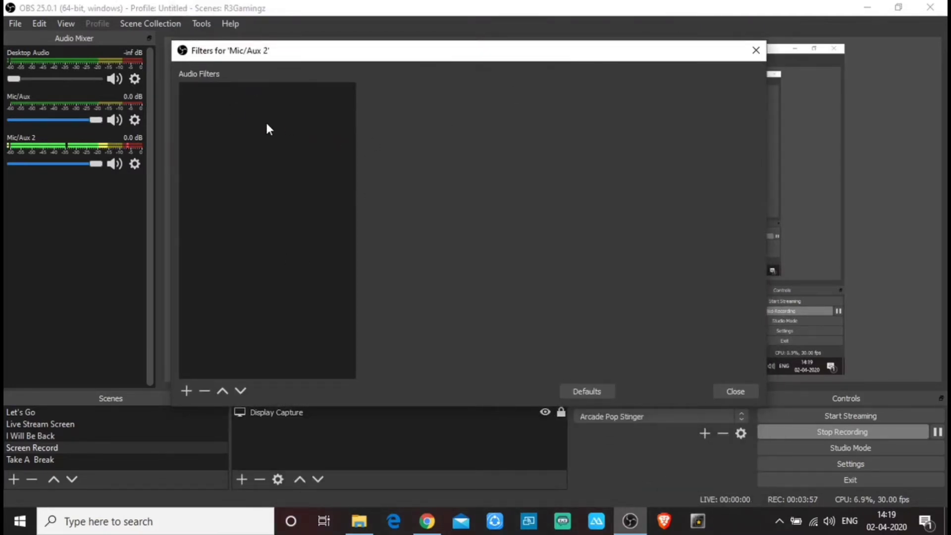
pyautogui.moveTo(354, 52); pyautogui.dragTo(431, 47)
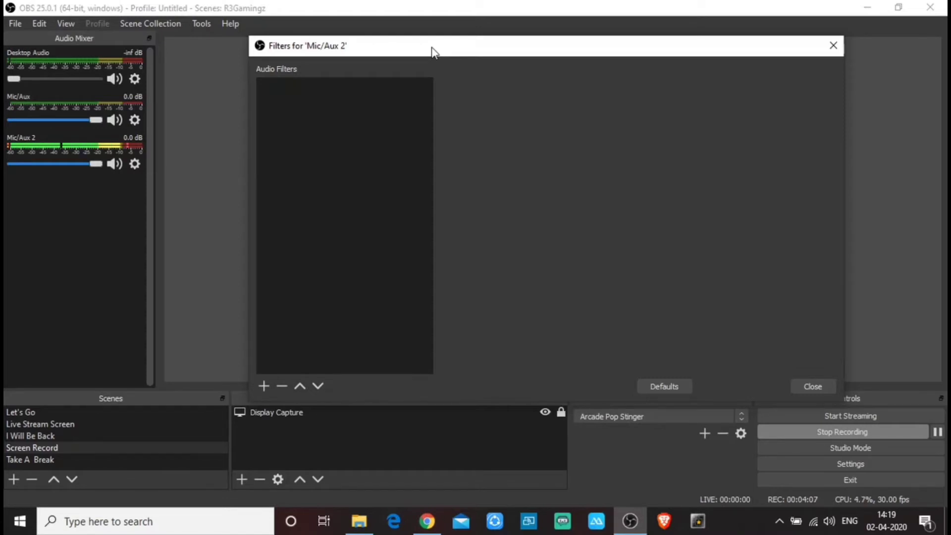
# - Add a Noise Suppression filter to Mic/Aux 2, try a higher suppression level and return it to -30 dB
pyautogui.click(264, 386)
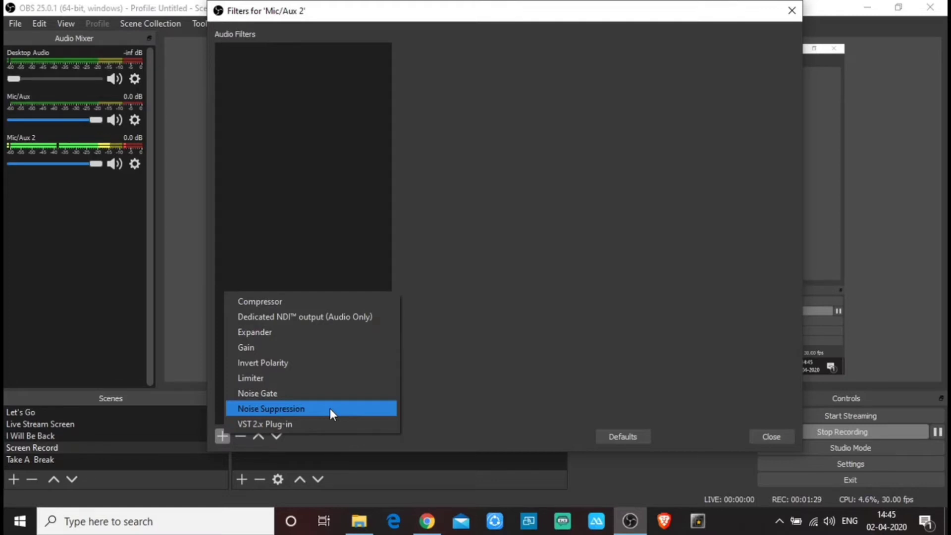
pyautogui.click(287, 409)
pyautogui.click(477, 256)
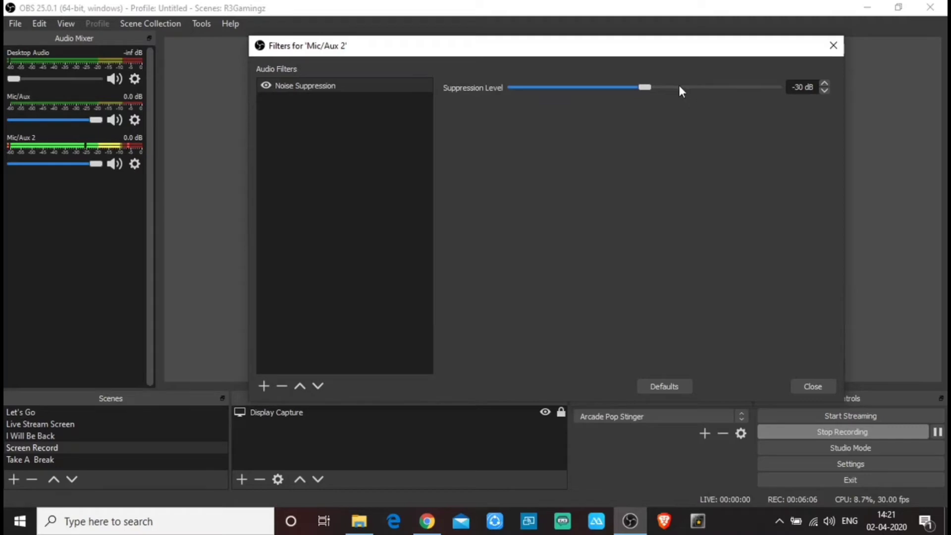
pyautogui.moveTo(648, 88); pyautogui.dragTo(690, 91)
pyautogui.moveTo(691, 90); pyautogui.dragTo(646, 96)
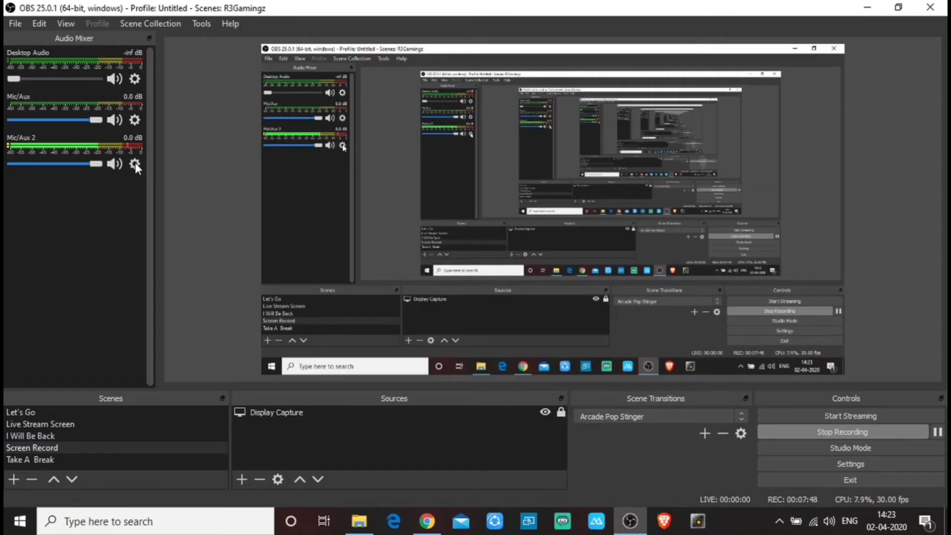
# - Reopen the Mic/Aux 2 filters and add a Noise Gate filter, keeping its default thresholds and 25 ms attack time
pyautogui.click(135, 163)
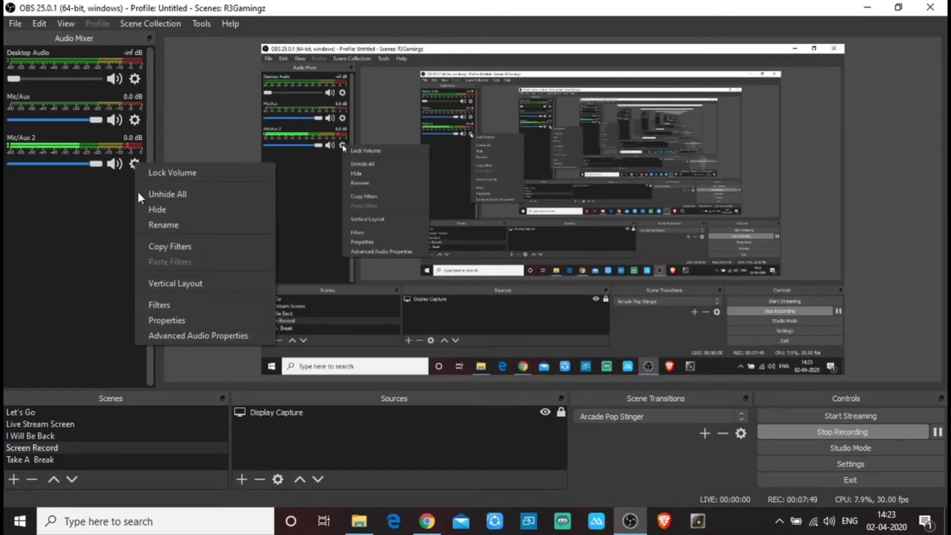
pyautogui.click(164, 304)
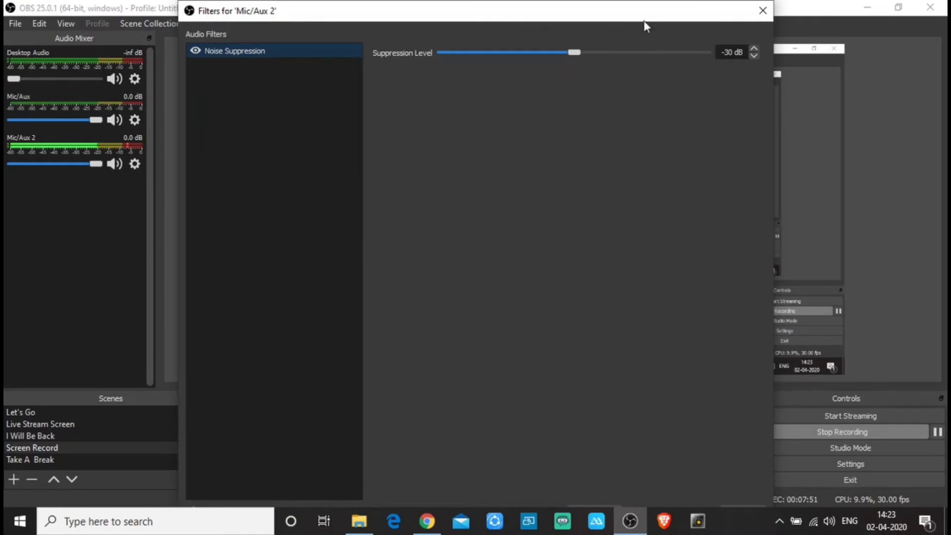
pyautogui.moveTo(613, 24); pyautogui.dragTo(609, 63)
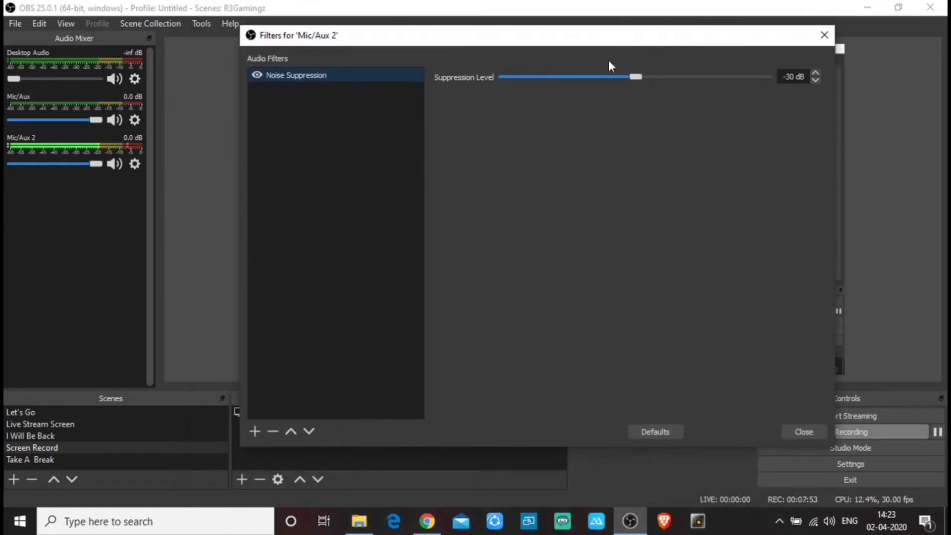
pyautogui.click(255, 431)
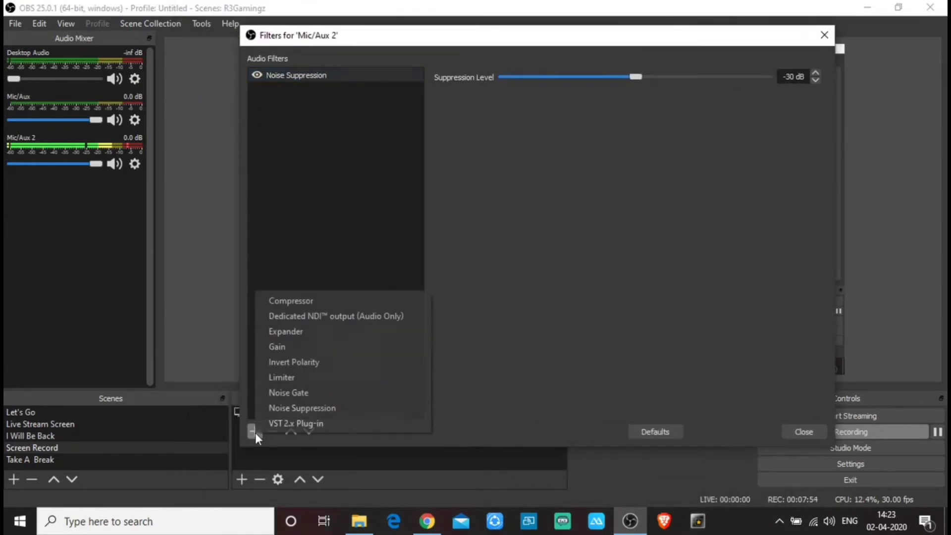
pyautogui.click(303, 392)
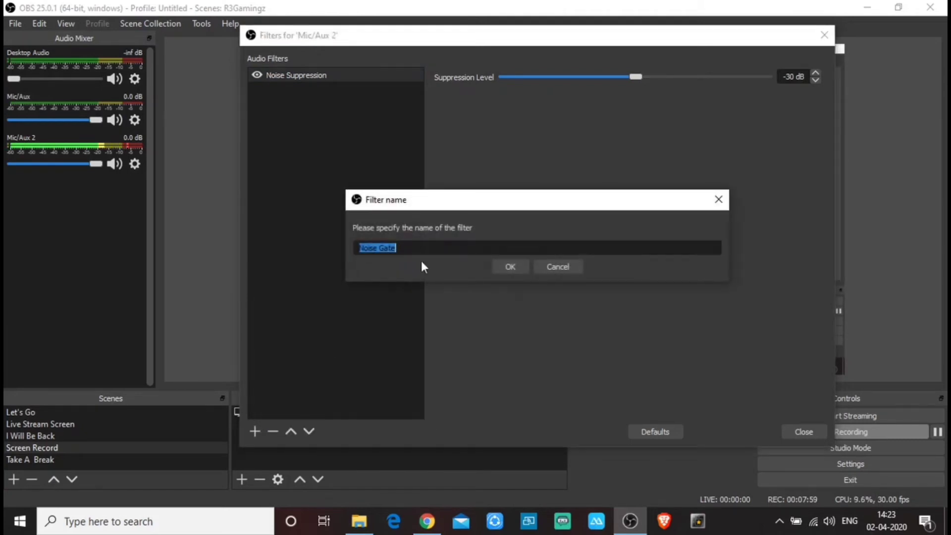
pyautogui.click(510, 268)
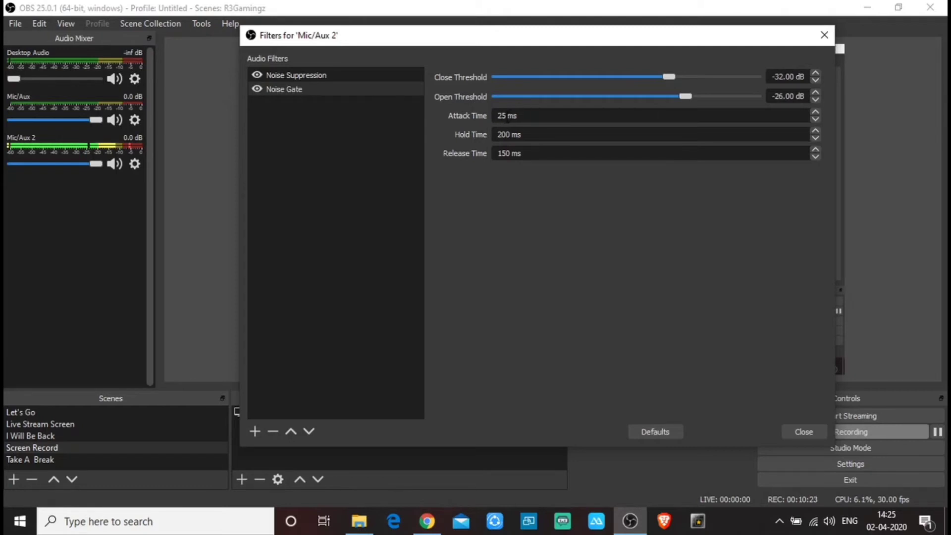
pyautogui.doubleClick(505, 117)
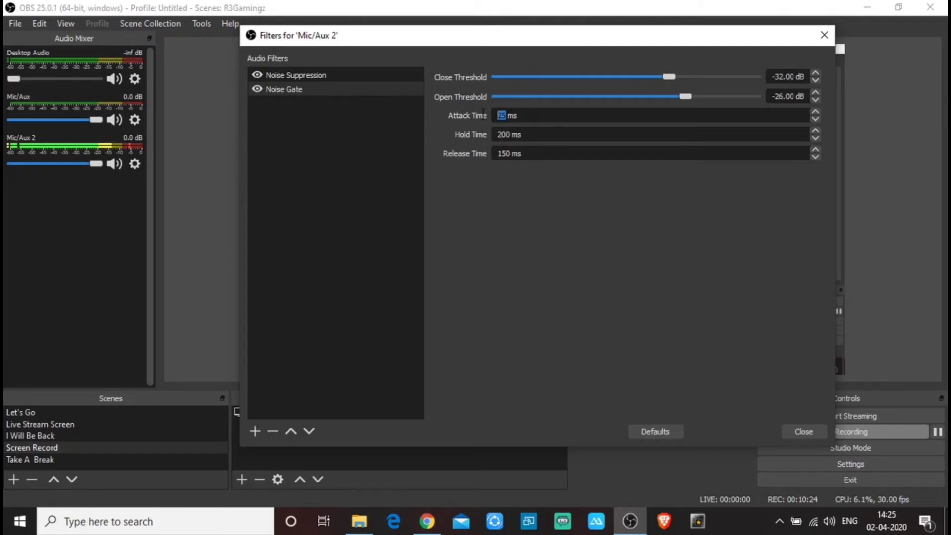
pyautogui.click(563, 225)
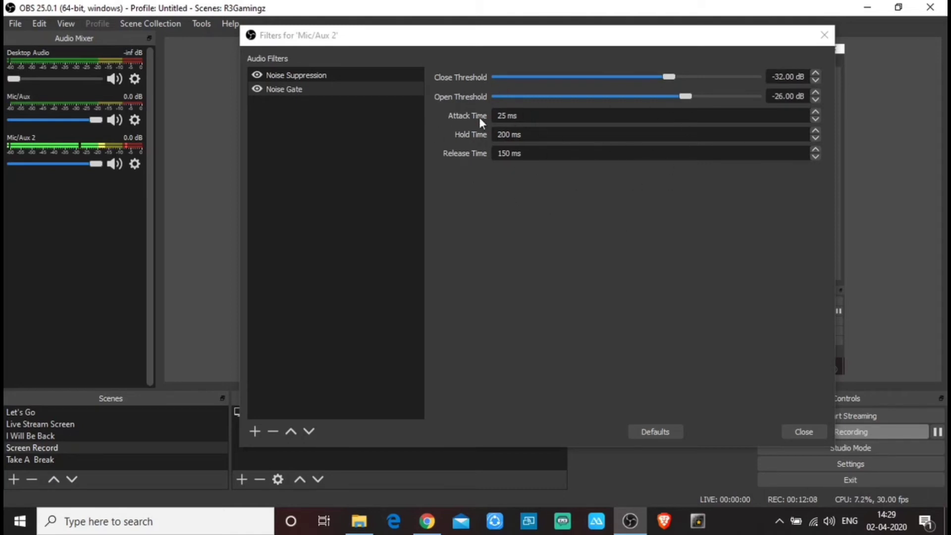
# - Add a Compressor filter to Mic/Aux 2 and set its ratio to 5.00:1
pyautogui.click(254, 431)
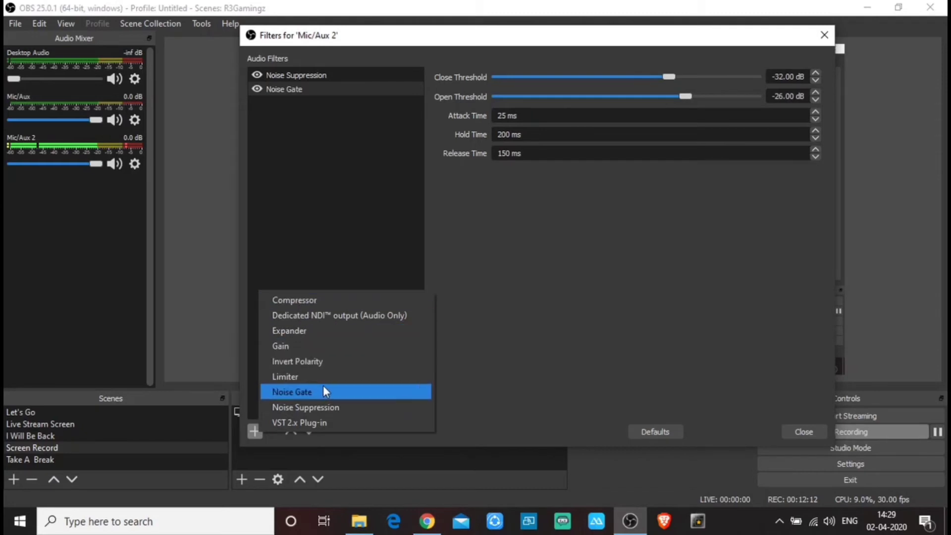
pyautogui.click(325, 300)
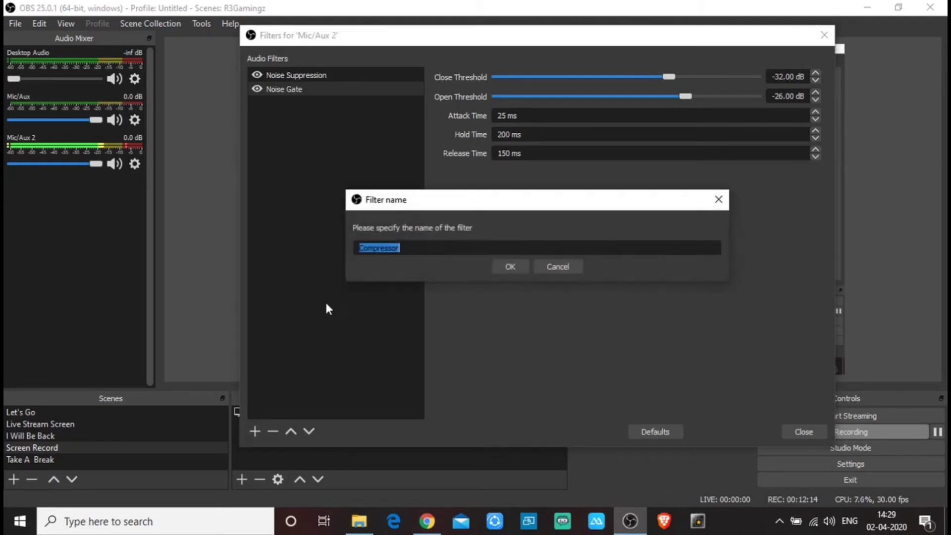
pyautogui.click(513, 271)
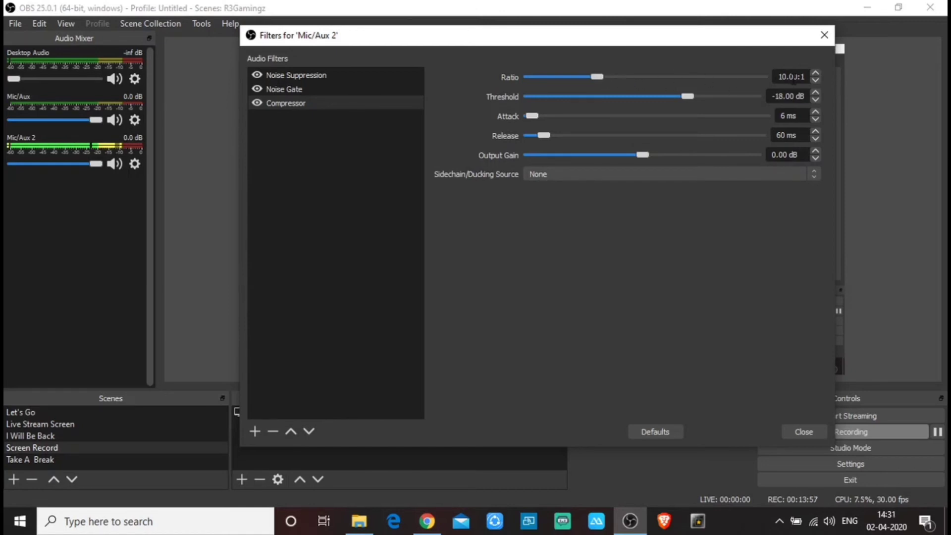
pyautogui.doubleClick(779, 77)
pyautogui.moveTo(594, 76); pyautogui.dragTo(552, 78)
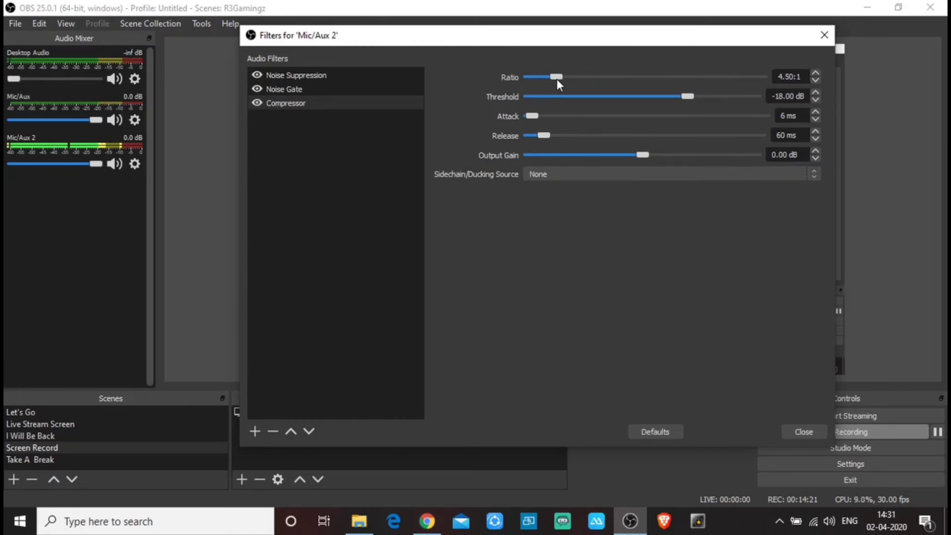
pyautogui.moveTo(558, 78); pyautogui.dragTo(561, 79)
# - Examine the Compressor's threshold and attack settings alongside the Mic/Aux 2 volume level
pyautogui.moveTo(772, 96); pyautogui.dragTo(804, 100)
pyautogui.press('Tab')
pyautogui.write('3')
pyautogui.moveTo(94, 164); pyautogui.dragTo(114, 166)
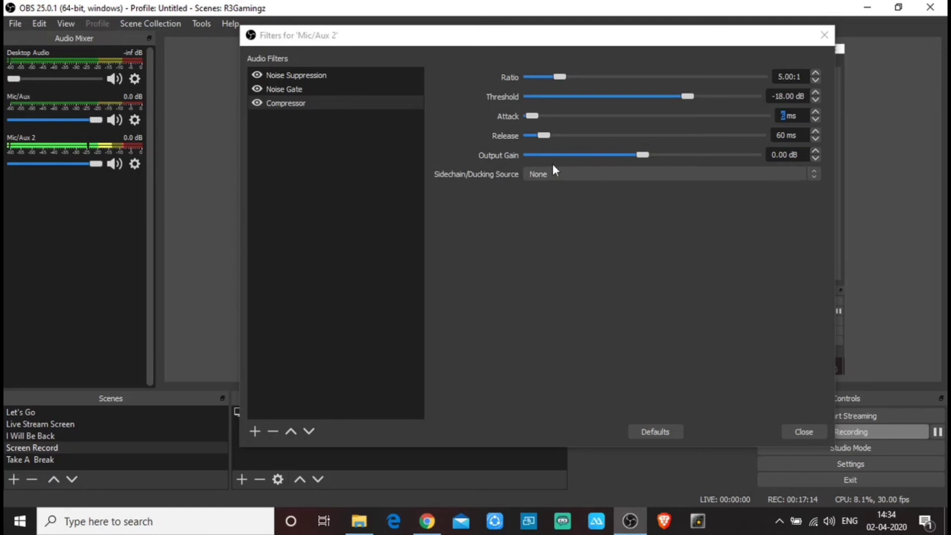
# - Add a Gain filter to Mic/Aux 2 under its default name
pyautogui.click(254, 429)
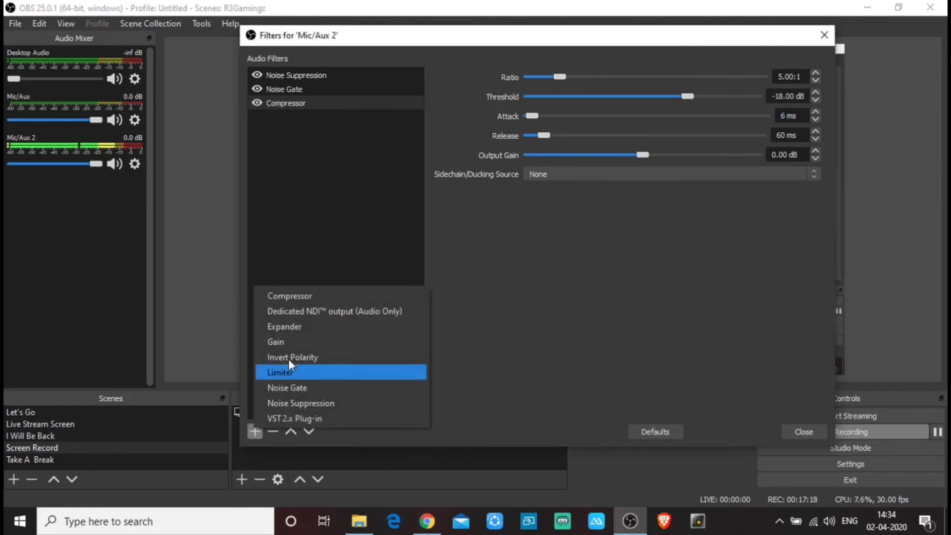
pyautogui.click(302, 344)
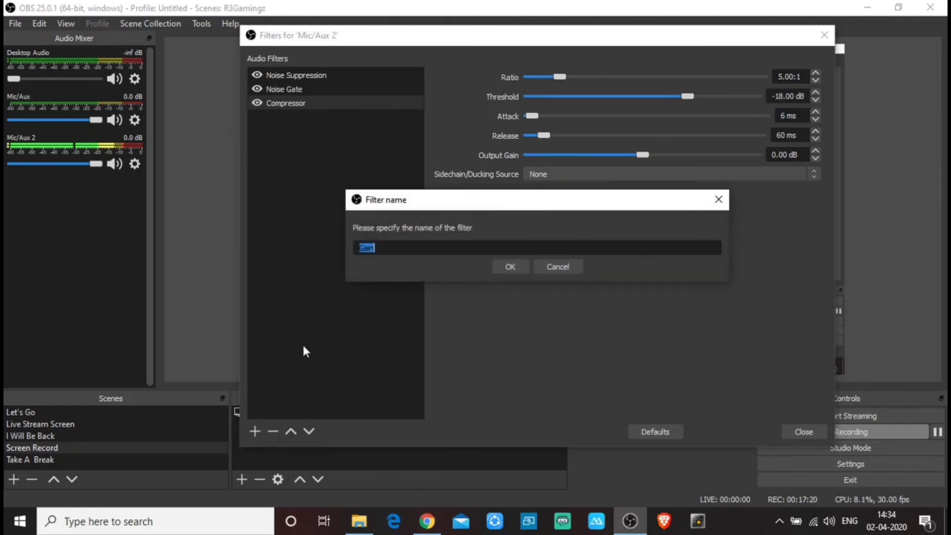
pyautogui.click(511, 266)
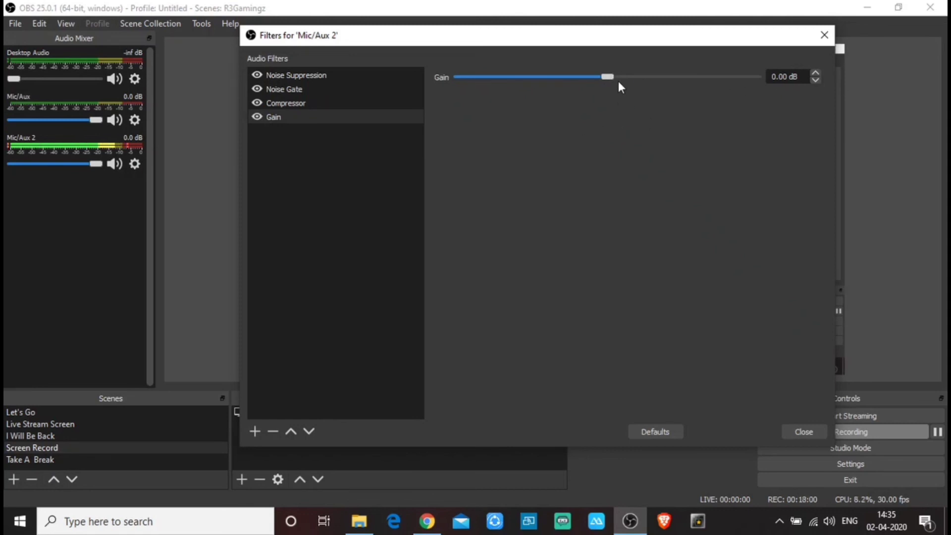
# - Try the Gain filter at 17.20 dB and -25.90 dB, then bring it back to about -0.30 dB
pyautogui.moveTo(618, 81); pyautogui.dragTo(694, 80)
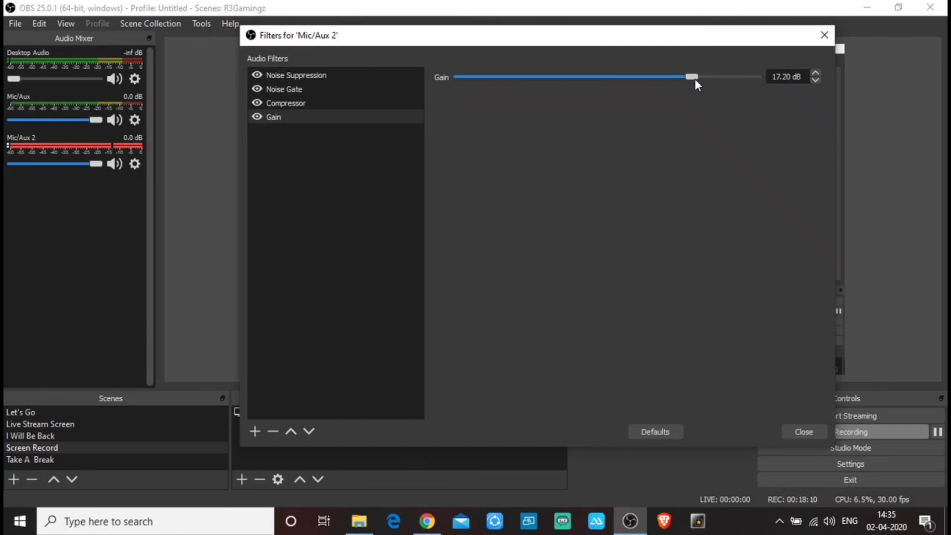
pyautogui.moveTo(695, 75); pyautogui.dragTo(482, 96)
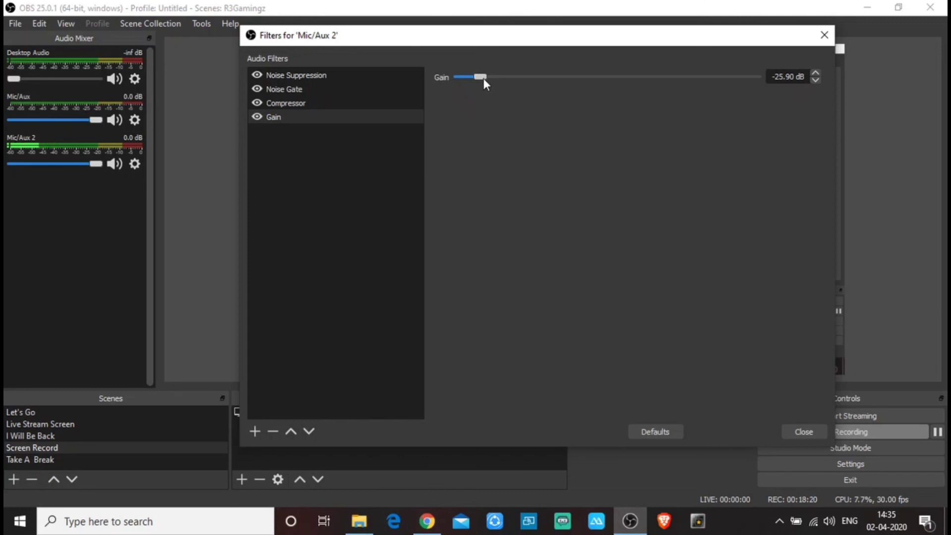
pyautogui.moveTo(483, 79); pyautogui.dragTo(609, 79)
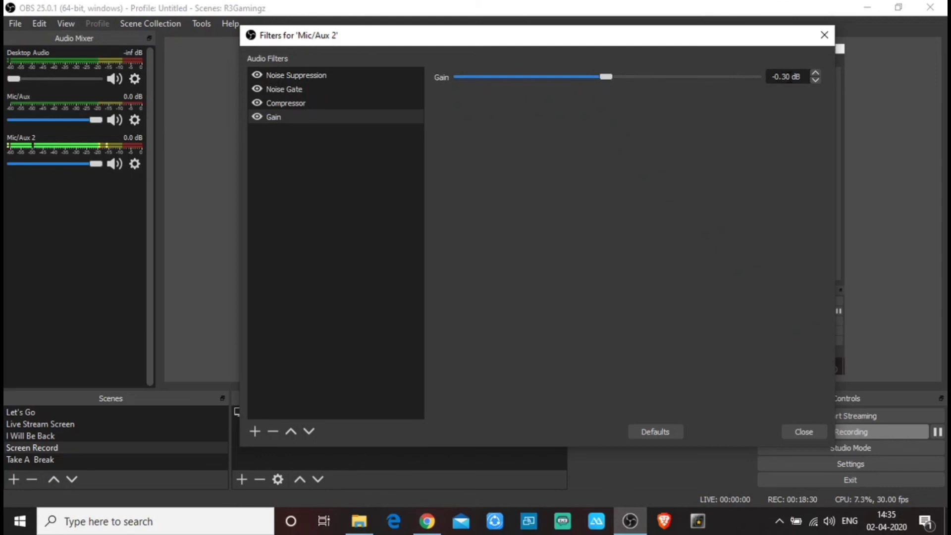
# - Set the Gain filter to 0 dB and close the Mic/Aux 2 filters window
pyautogui.moveTo(791, 77); pyautogui.dragTo(770, 78)
pyautogui.write('0')
pyautogui.press('Return')
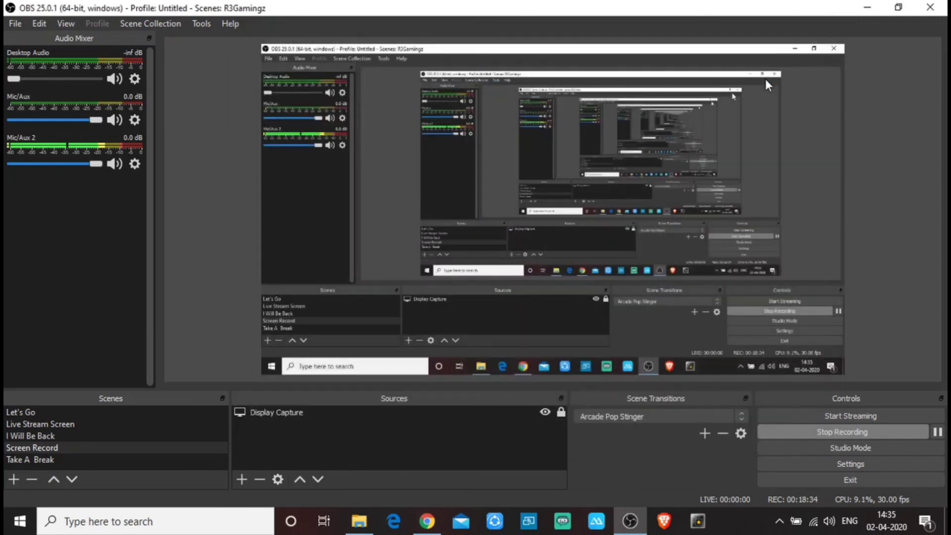